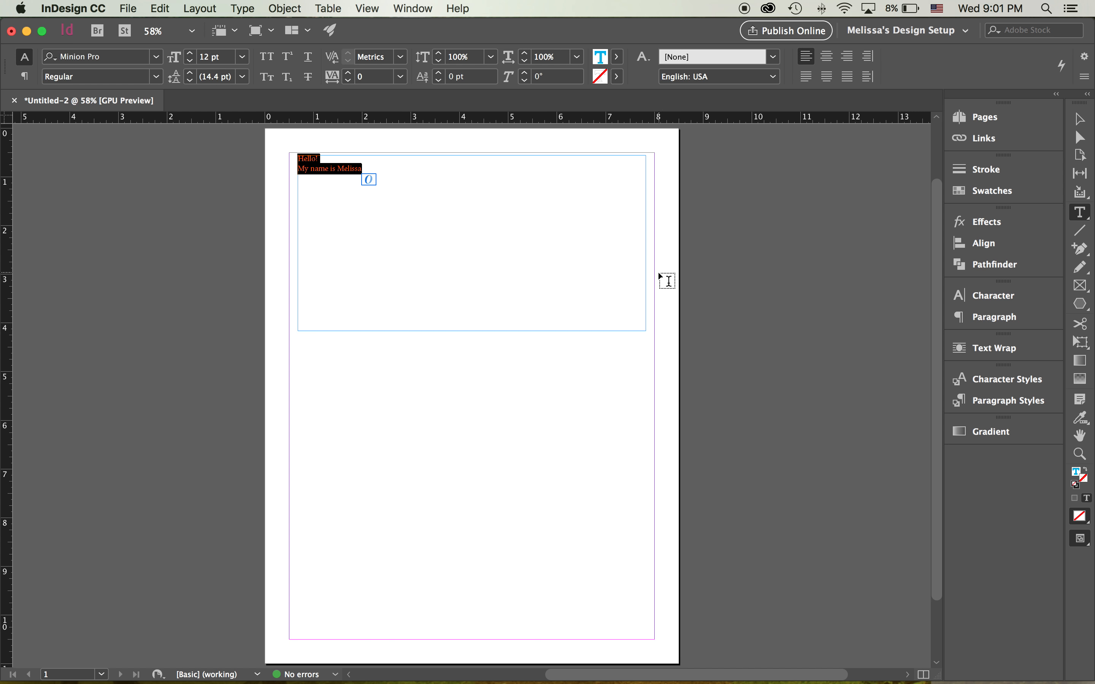
Set the selected greeting text to 72 pt and narrow its text frame to about 6.07 in wide
{"action": "left_click", "coordinate": [982, 296]}
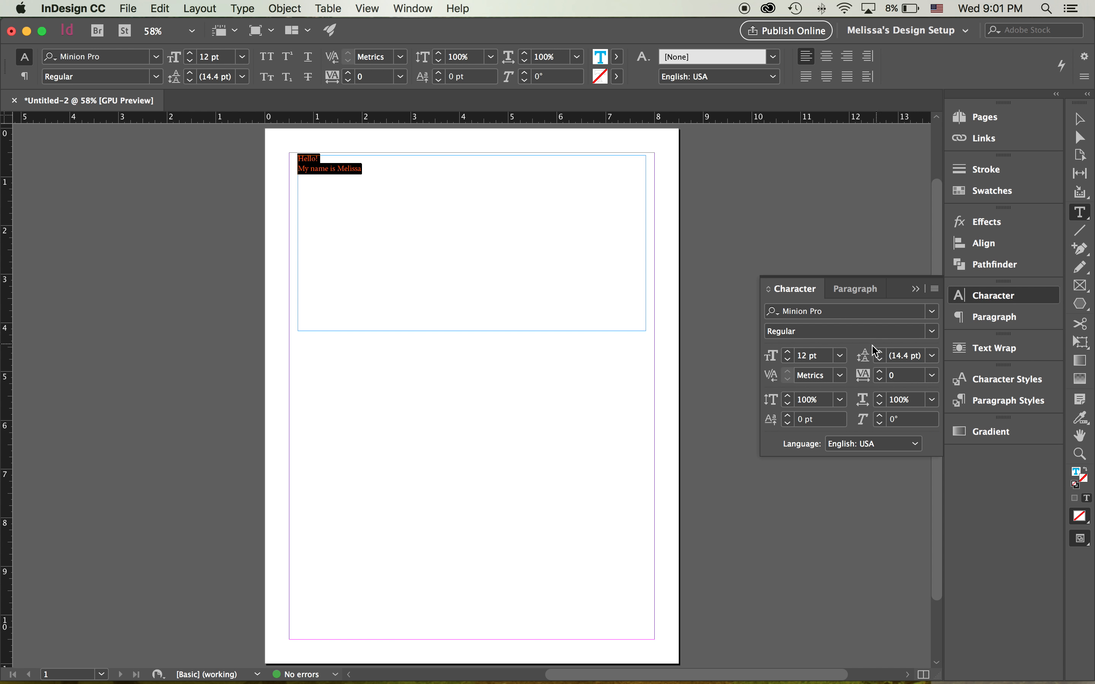
{"action": "left_click", "coordinate": [842, 356]}
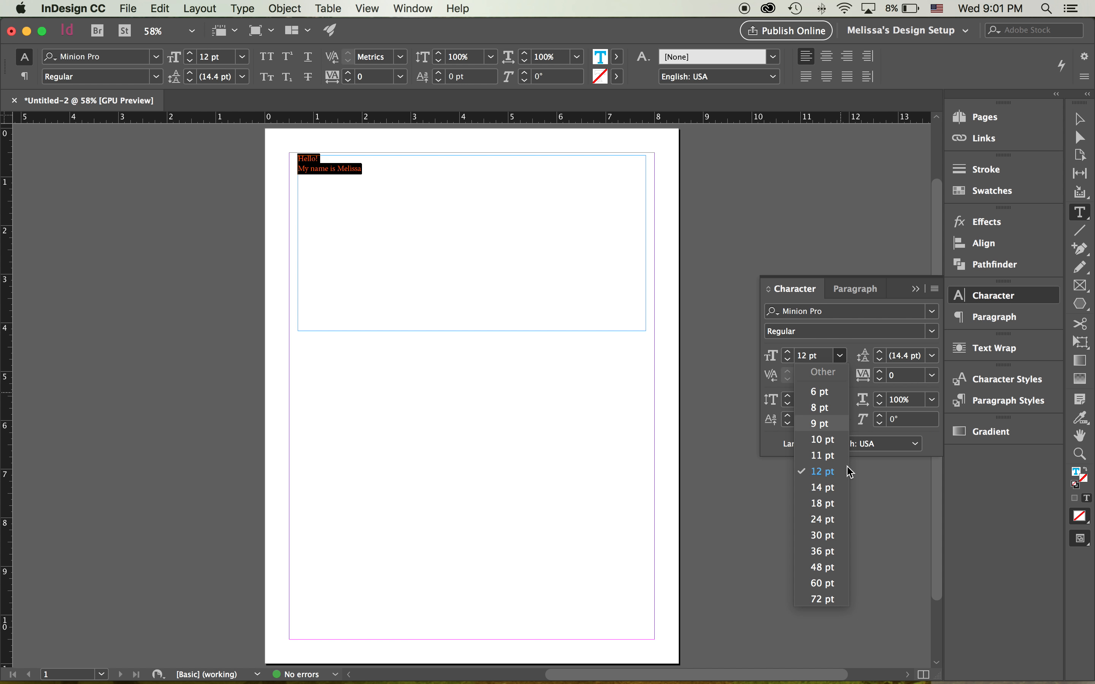
{"action": "left_click", "coordinate": [823, 600]}
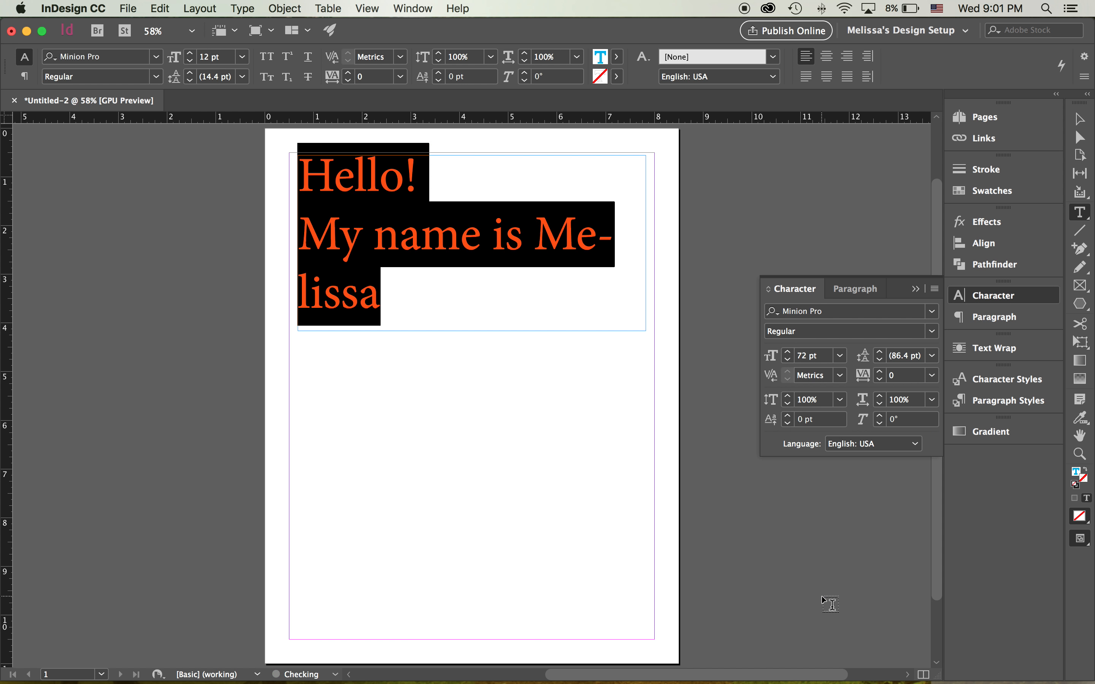
{"action": "left_click", "coordinate": [1081, 119]}
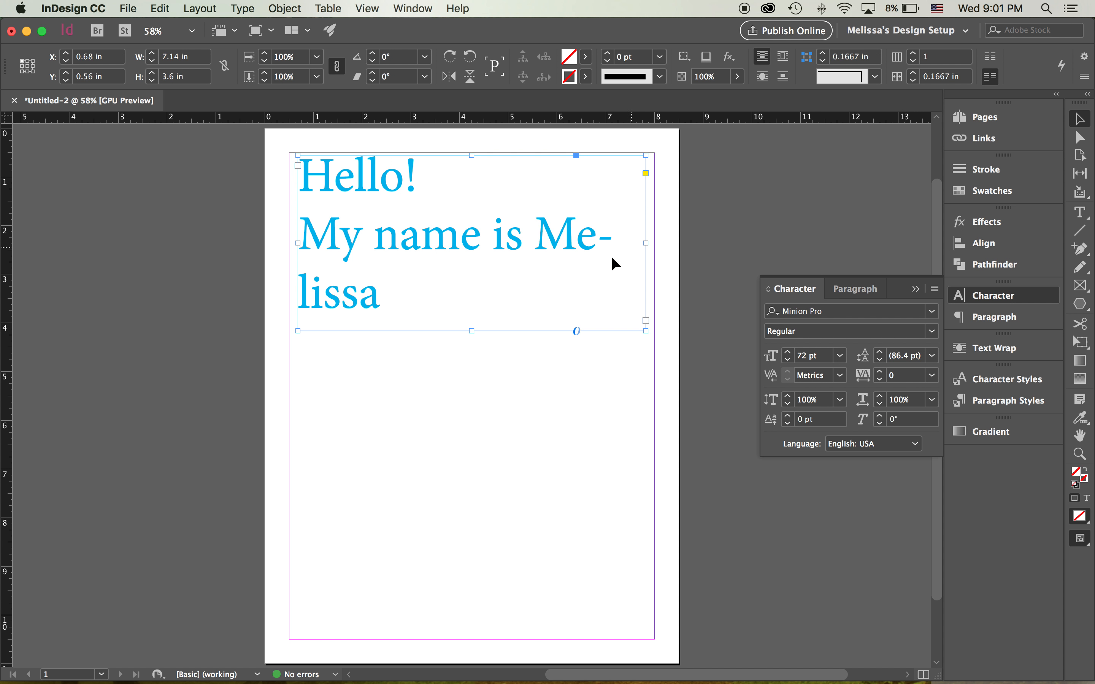
{"action": "left_click_drag", "start_coordinate": [645, 243], "coordinate": [593, 248]}
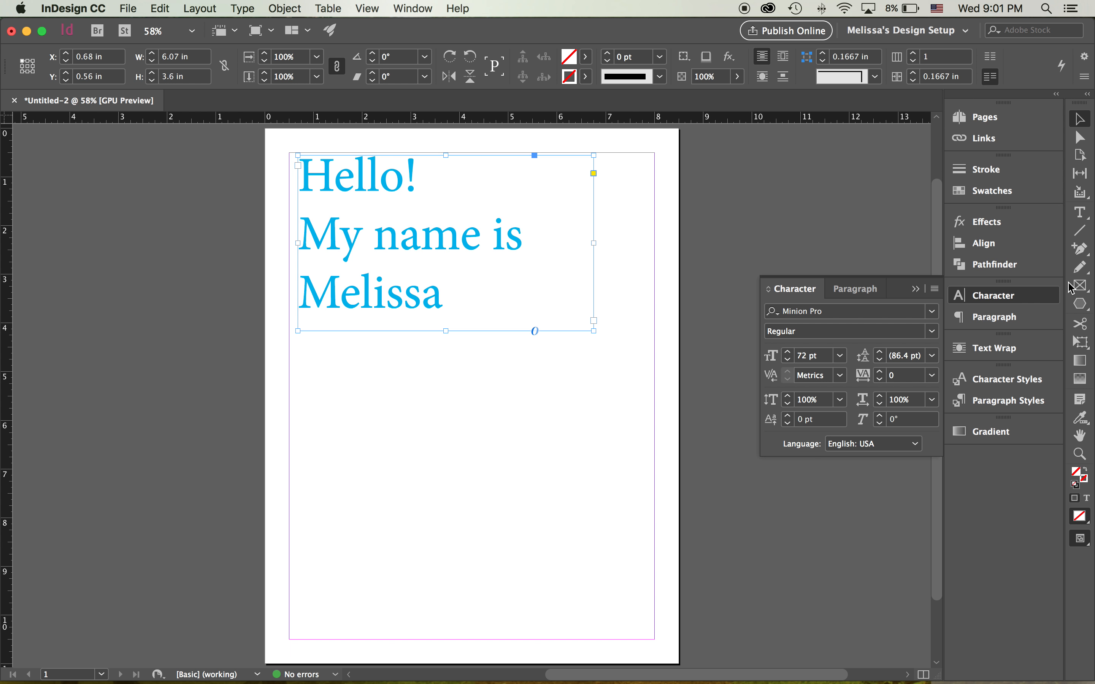
Draw a rectangle about 5.35 in wide and 4.175 in high below the greeting text with the Rectangle tool
{"action": "left_click", "coordinate": [1085, 306]}
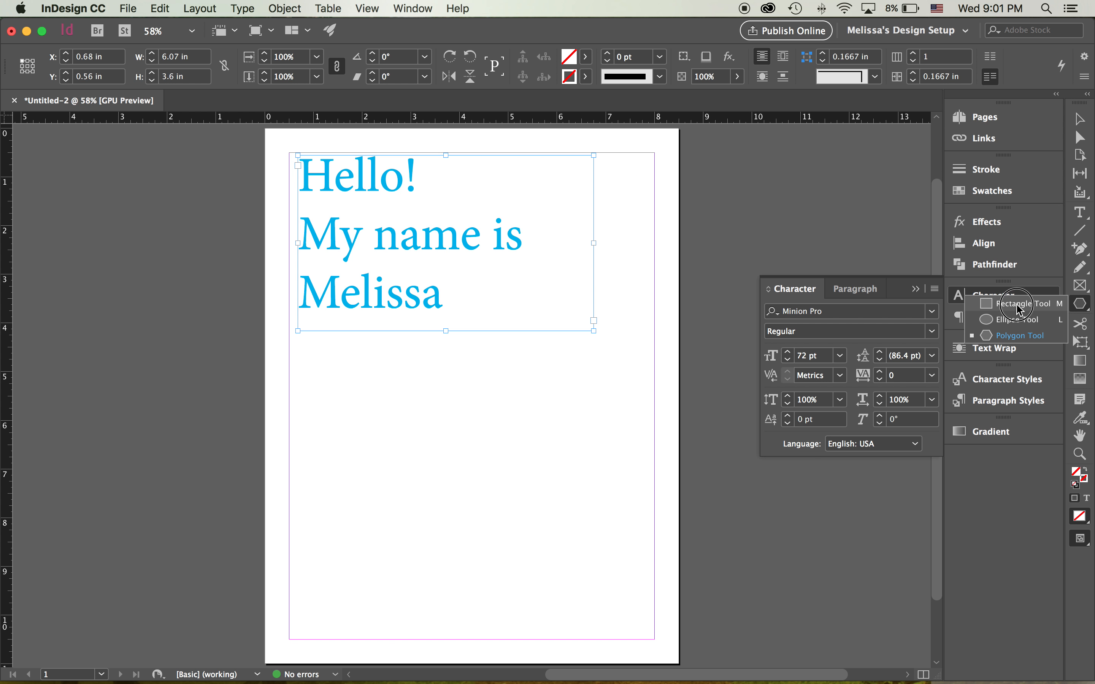
{"action": "left_click", "coordinate": [1017, 306]}
{"action": "left_click_drag", "start_coordinate": [334, 377], "coordinate": [593, 582]}
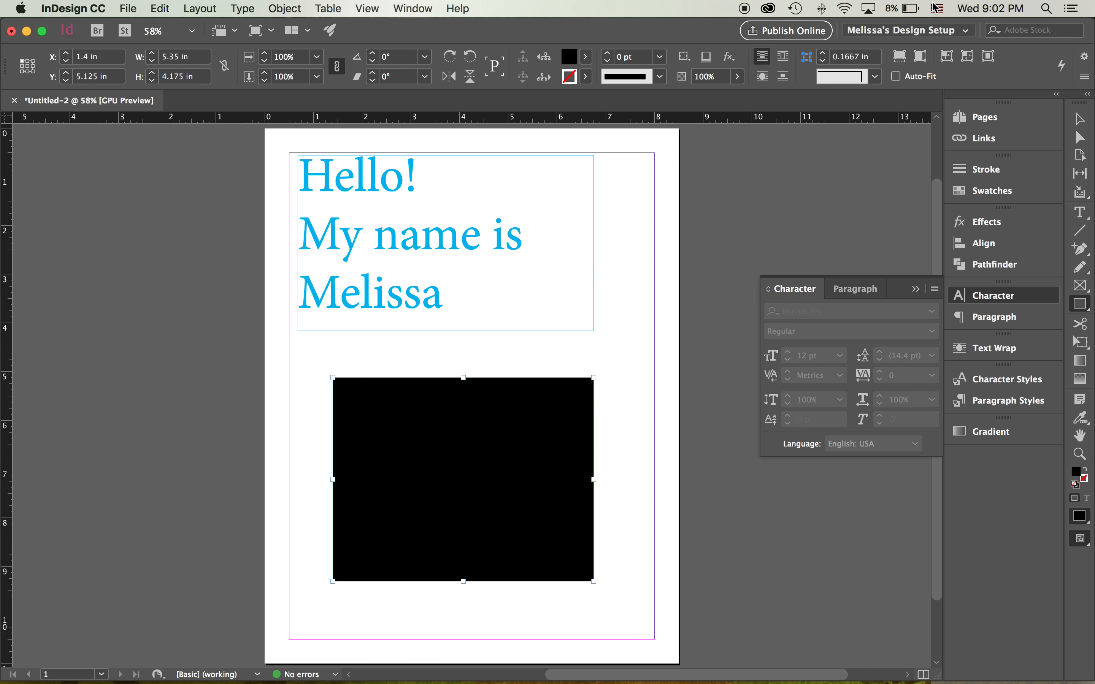
Collapse the Character panel, and show the Color panel docked with the other panels directly above Effects
{"action": "left_click", "coordinate": [795, 288]}
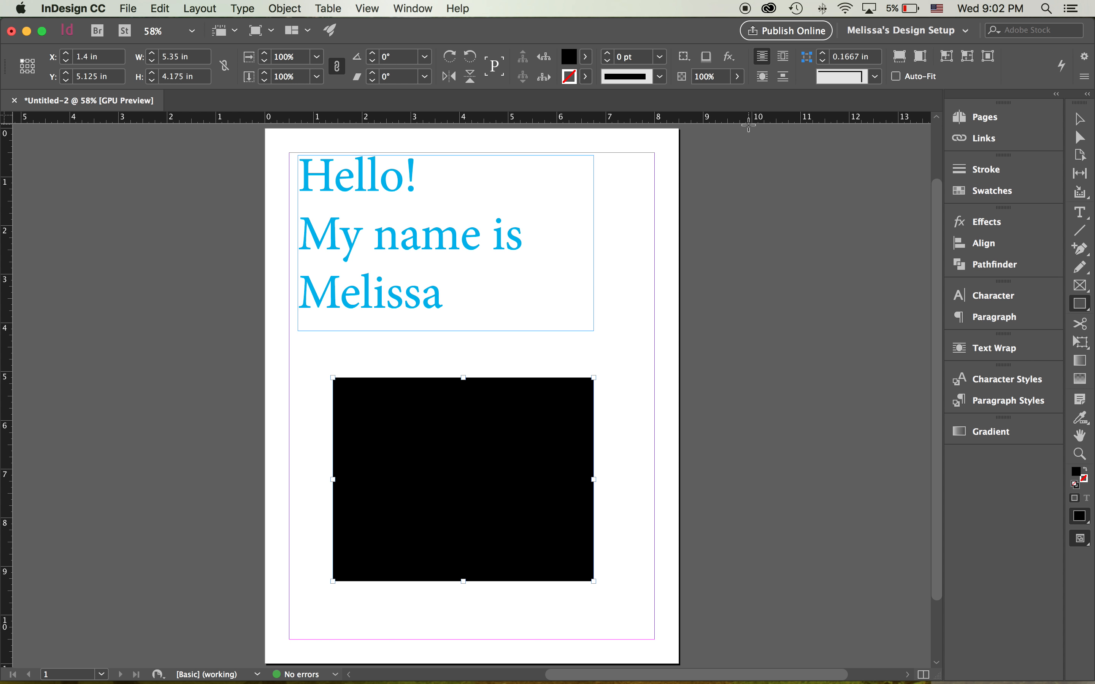
{"action": "left_click", "coordinate": [413, 9]}
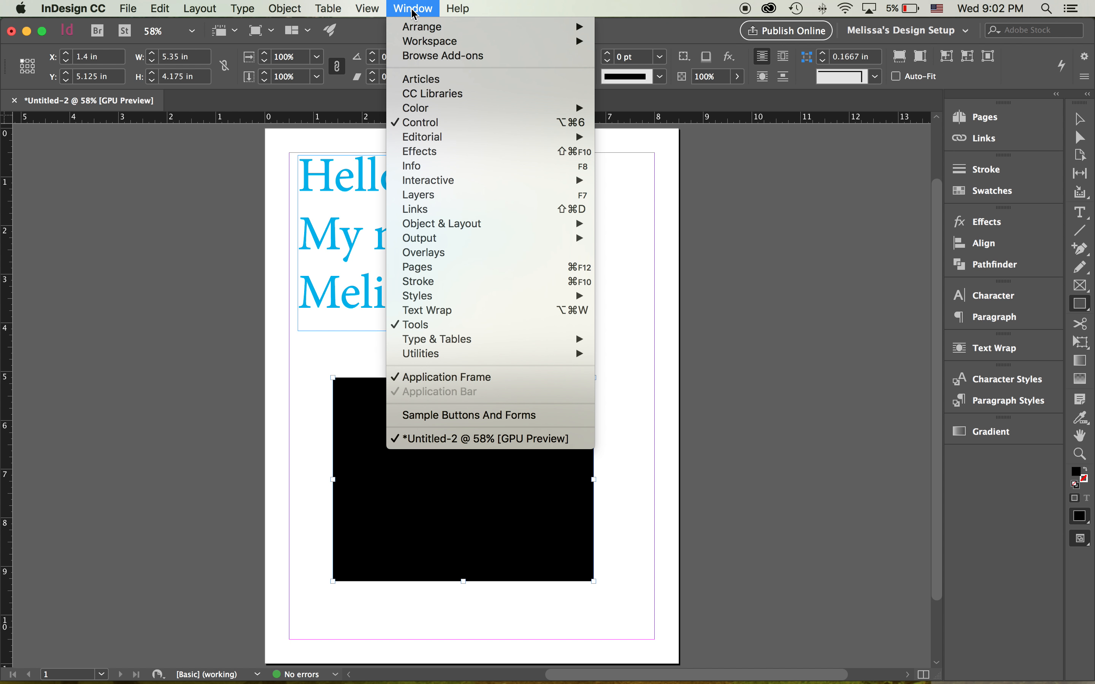
{"action": "mouse_move", "coordinate": [423, 111]}
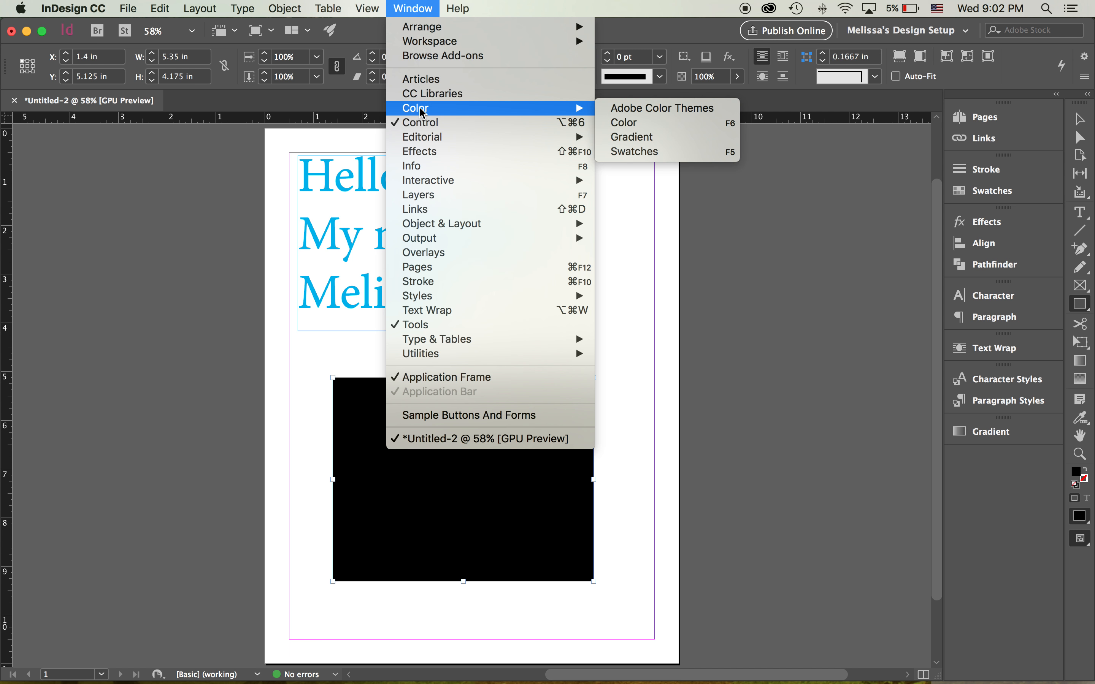
{"action": "left_click", "coordinate": [629, 129]}
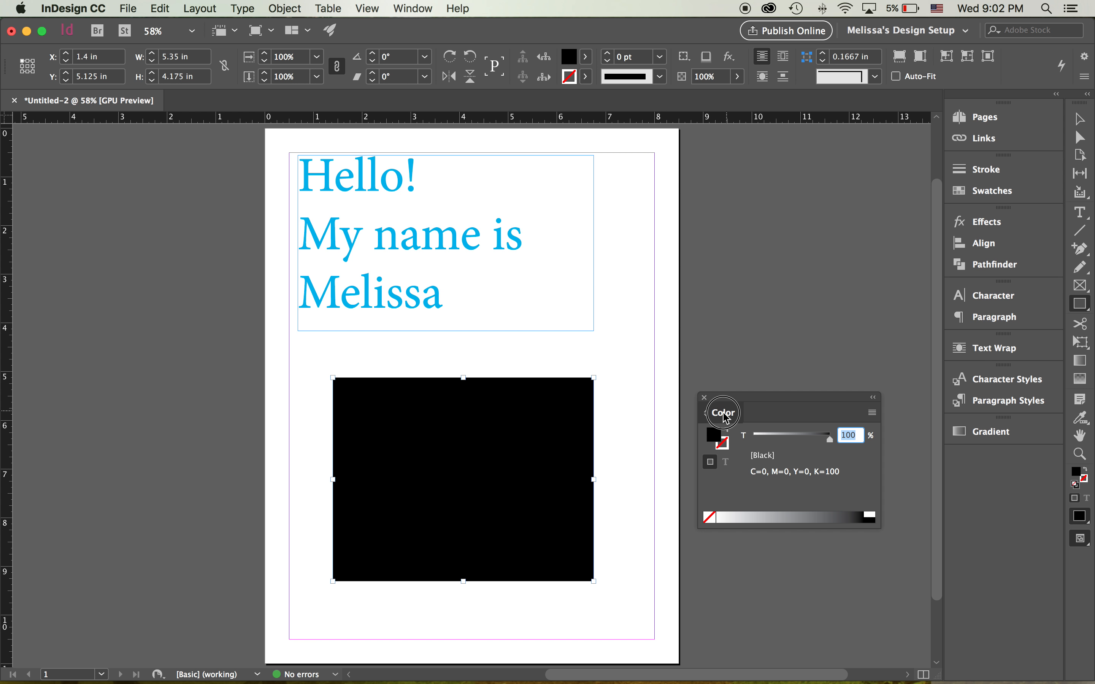
{"action": "left_click_drag", "start_coordinate": [723, 414], "coordinate": [978, 213]}
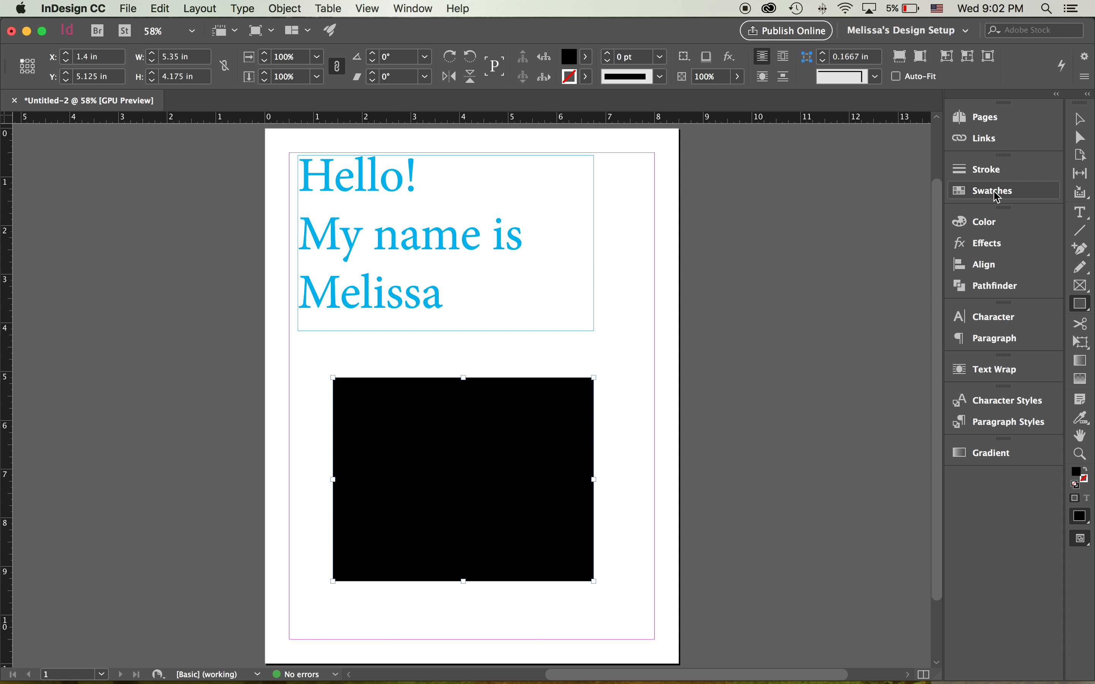
Fill the word "Hello!" with the magenta swatch C=0 M=100 Y=0 K=0
{"action": "left_click", "coordinate": [1000, 192]}
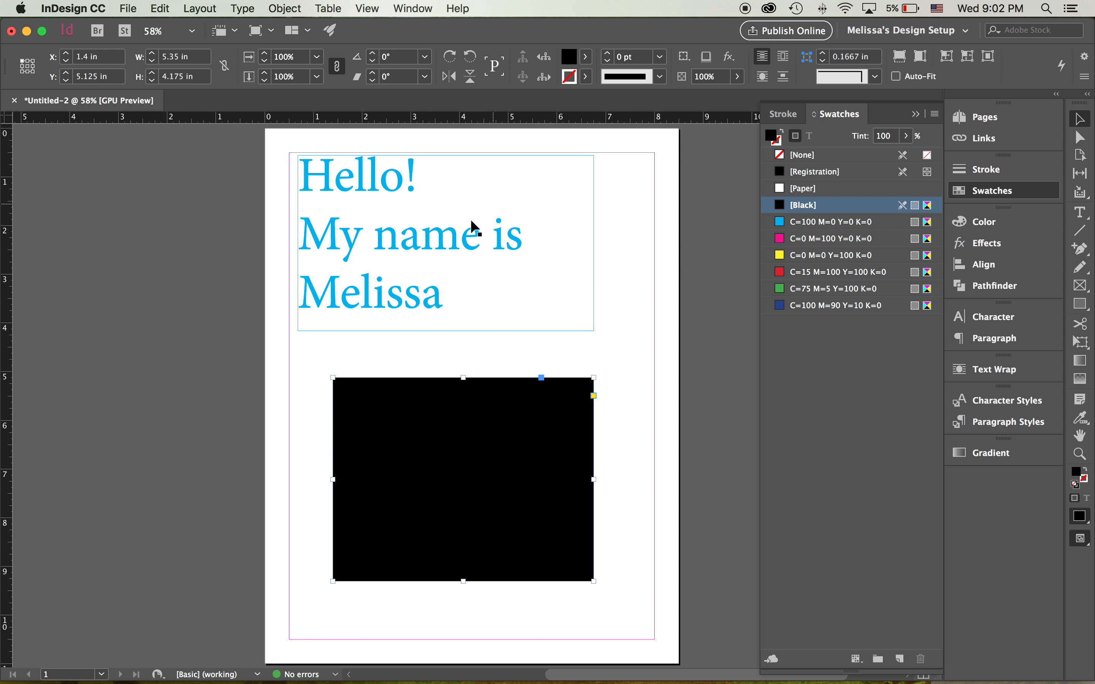
{"action": "left_click", "coordinate": [426, 243]}
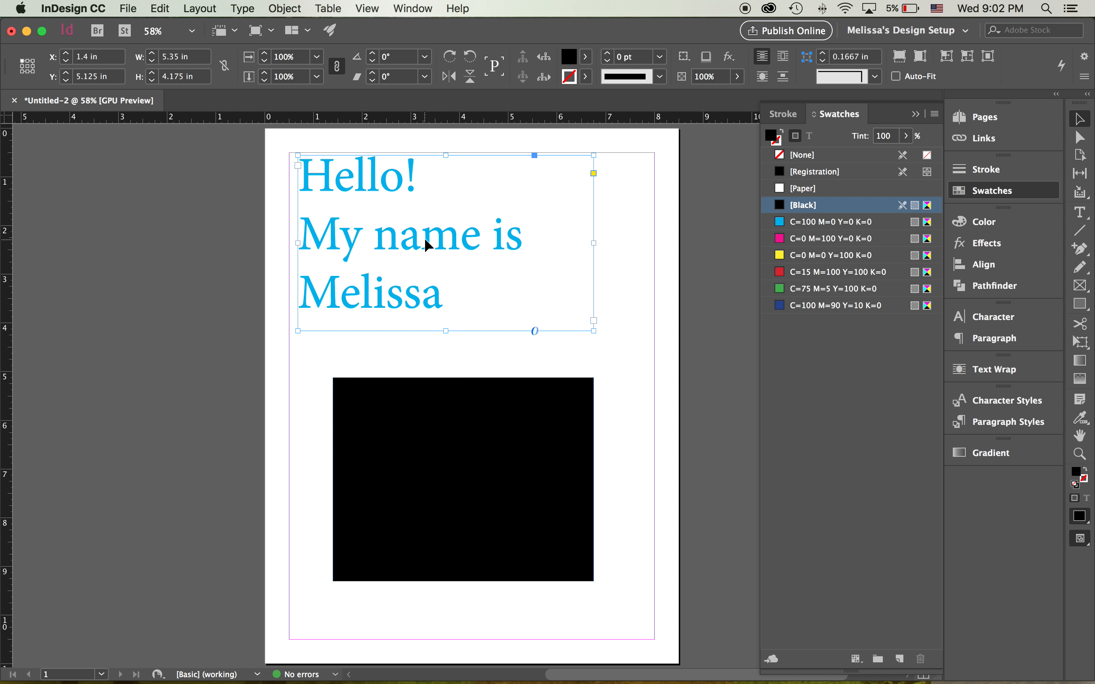
{"action": "double_click", "coordinate": [413, 171]}
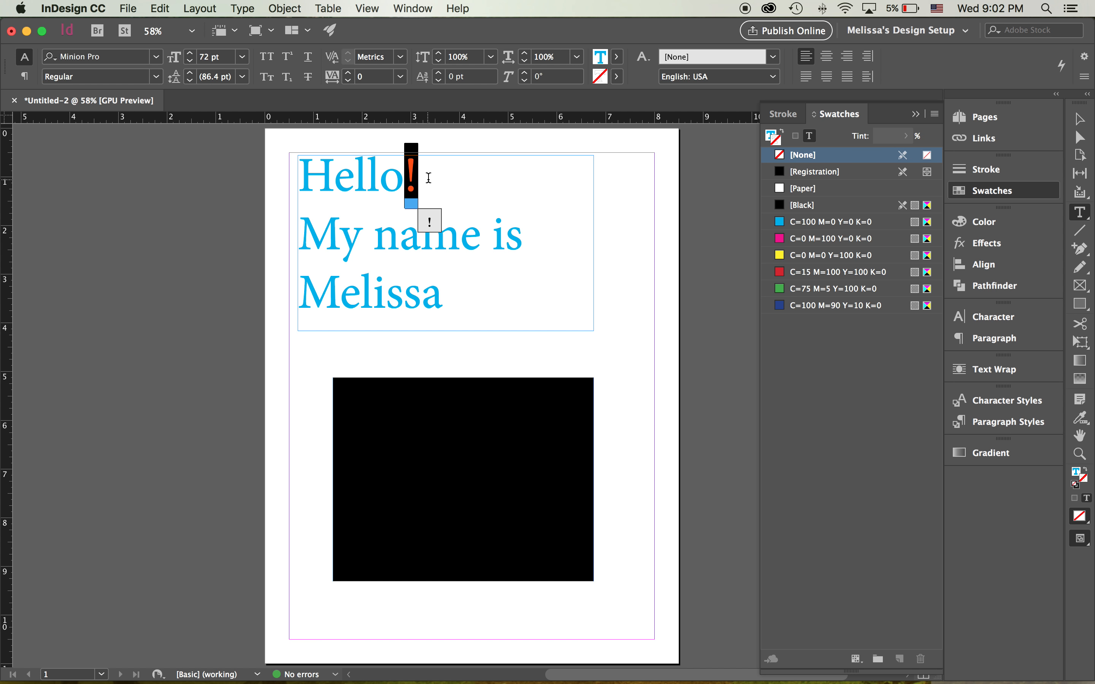
{"action": "left_click_drag", "start_coordinate": [424, 178], "coordinate": [308, 177]}
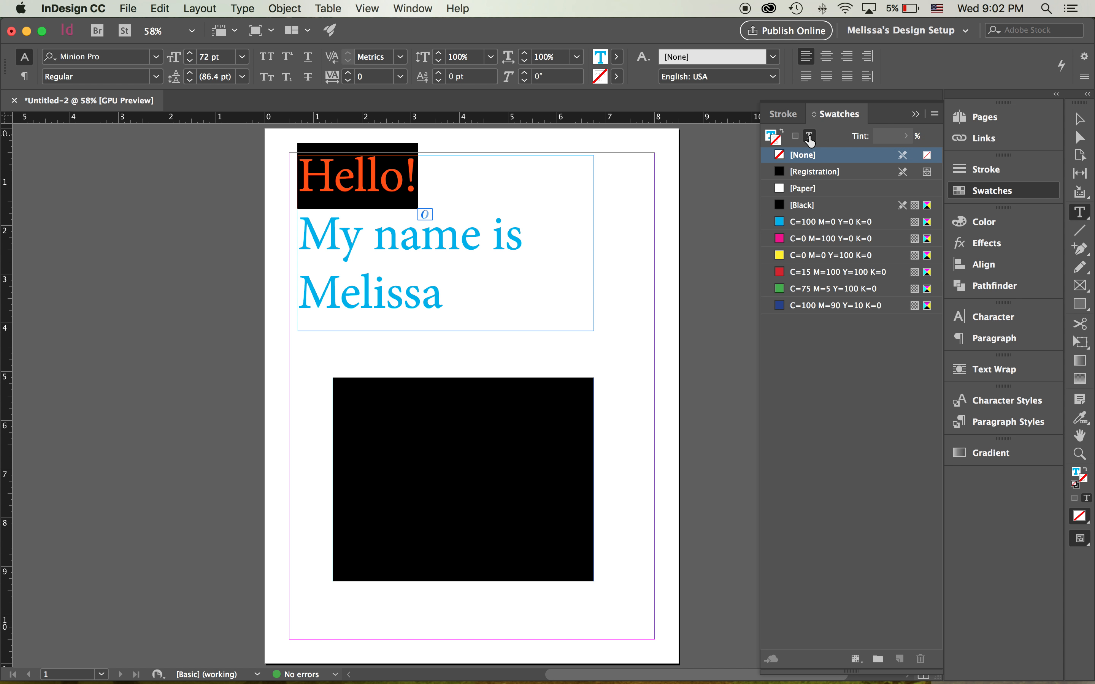
{"action": "left_click", "coordinate": [772, 135]}
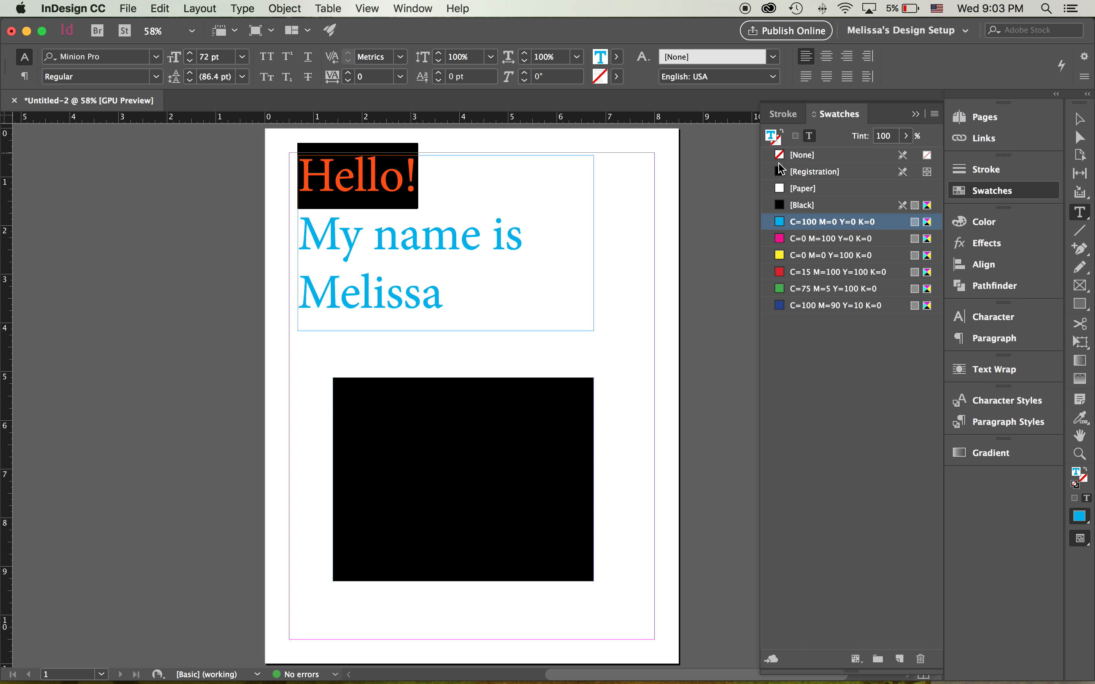
{"action": "left_click", "coordinate": [793, 240]}
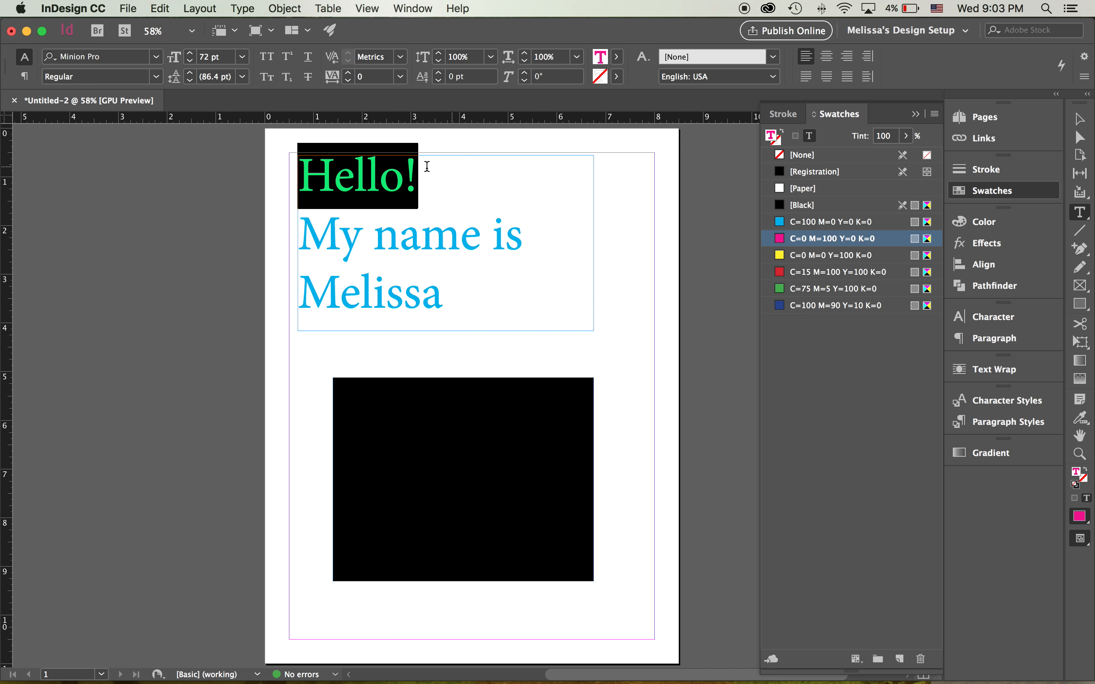
{"action": "left_click", "coordinate": [415, 205]}
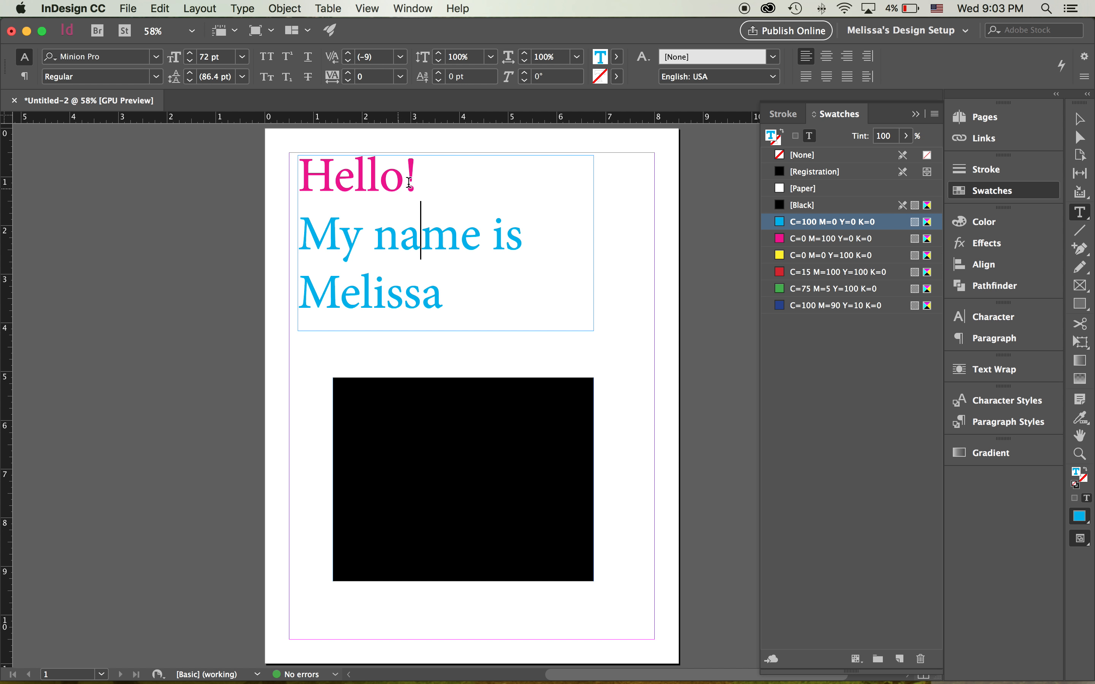
Apply a [Black] swatch stroke to the word "Hello!" and leave text editing
{"action": "left_click", "coordinate": [415, 172]}
{"action": "left_click_drag", "start_coordinate": [416, 172], "coordinate": [302, 176]}
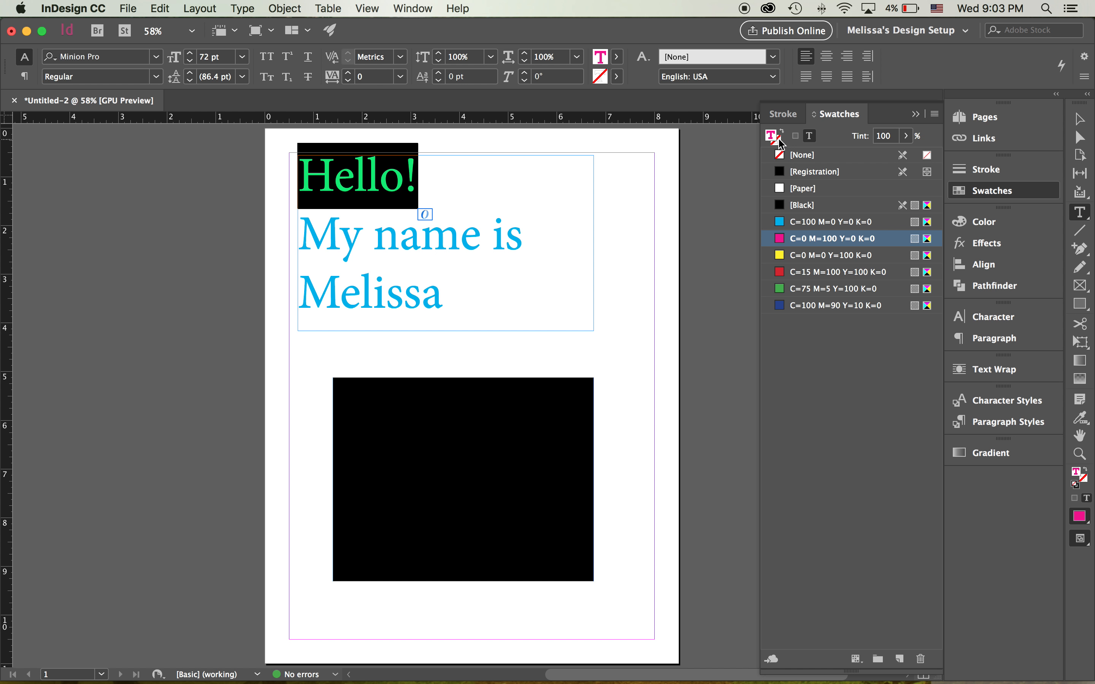
{"action": "left_click", "coordinate": [781, 144]}
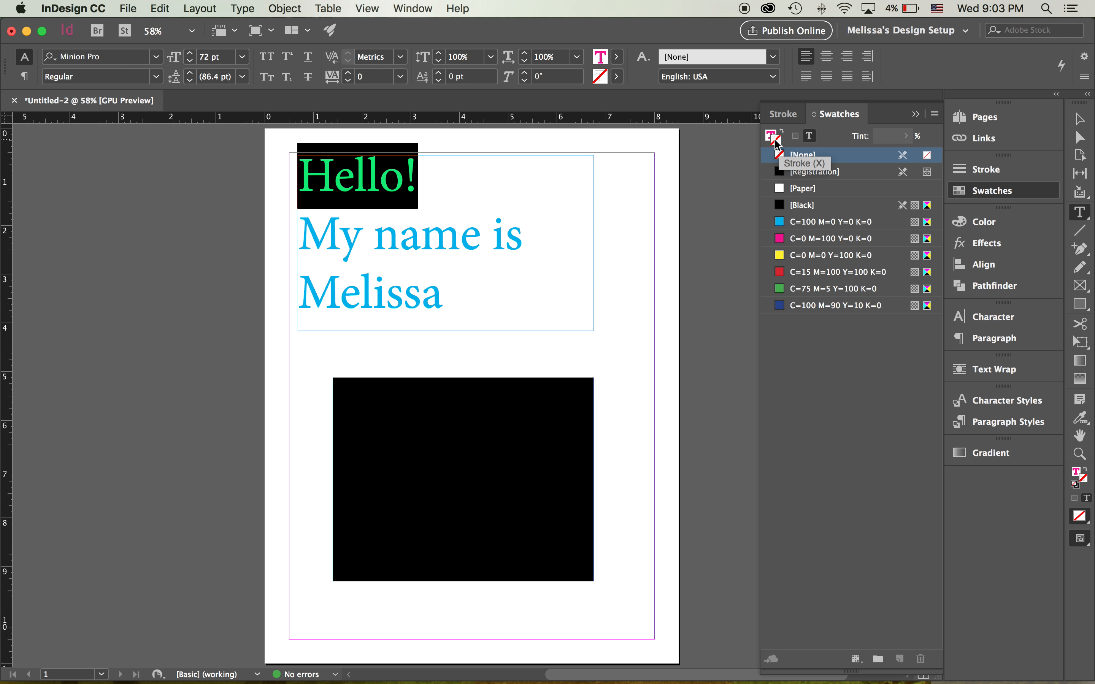
{"action": "left_click", "coordinate": [794, 207]}
{"action": "left_click", "coordinate": [442, 241]}
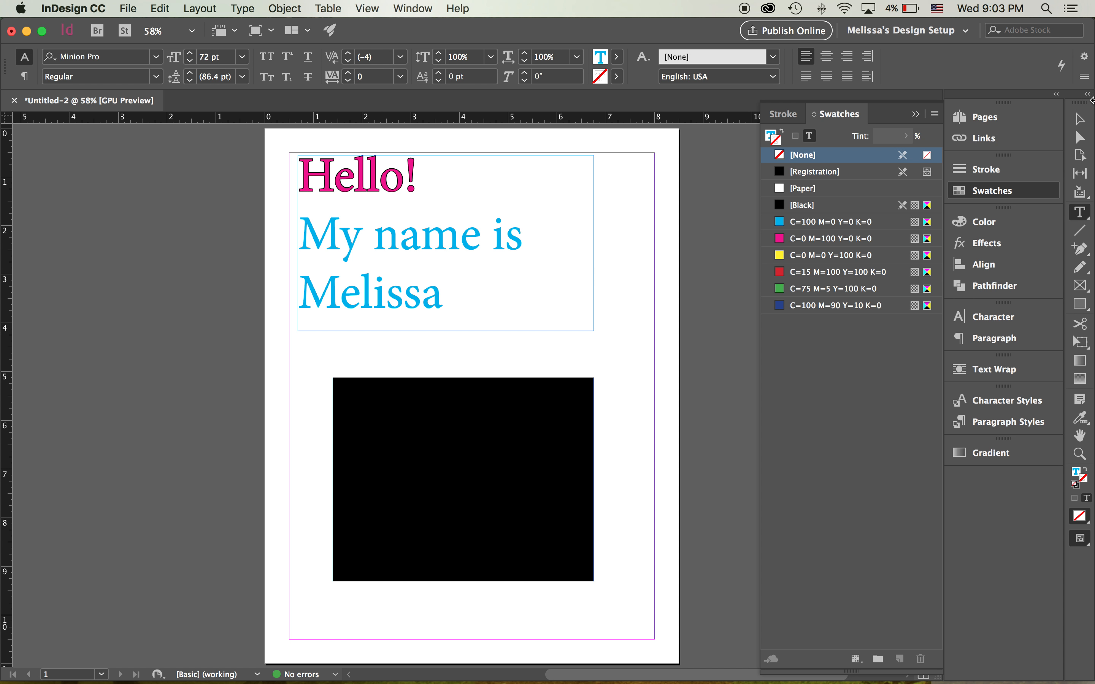
{"action": "key", "text": "Escape"}
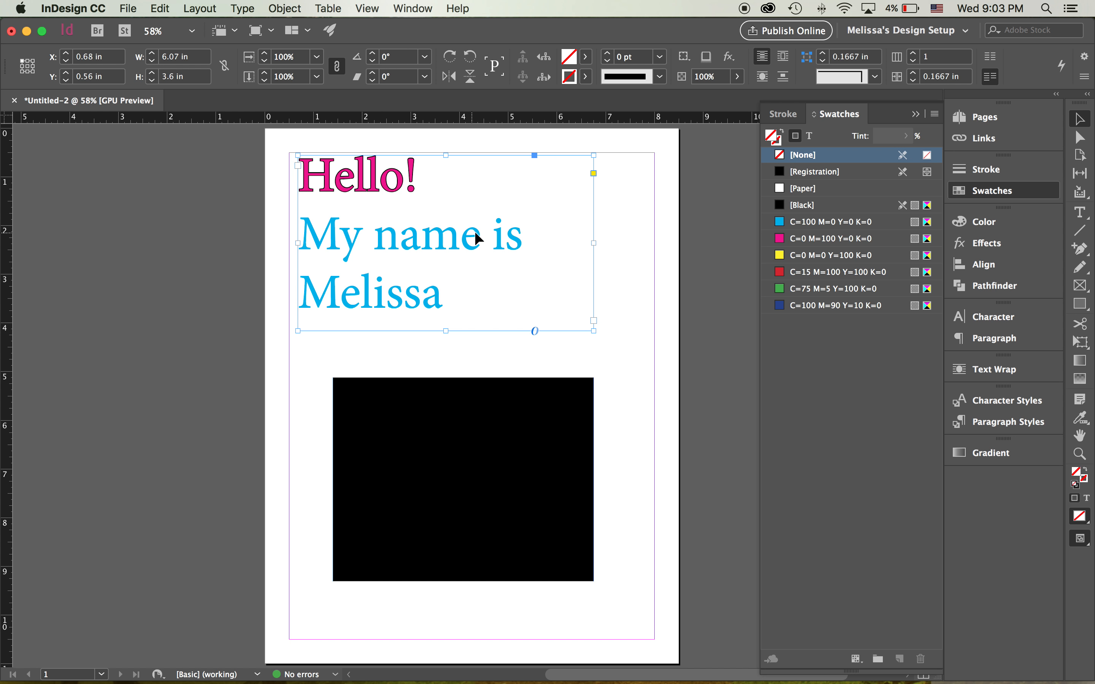
Fill the text frame itself with the yellow swatch C=0 M=0 Y=100 K=0, and reset the frame's fill to [None]
{"action": "left_click", "coordinate": [635, 199]}
{"action": "left_click", "coordinate": [545, 214]}
{"action": "left_click", "coordinate": [797, 137]}
{"action": "left_click", "coordinate": [799, 258]}
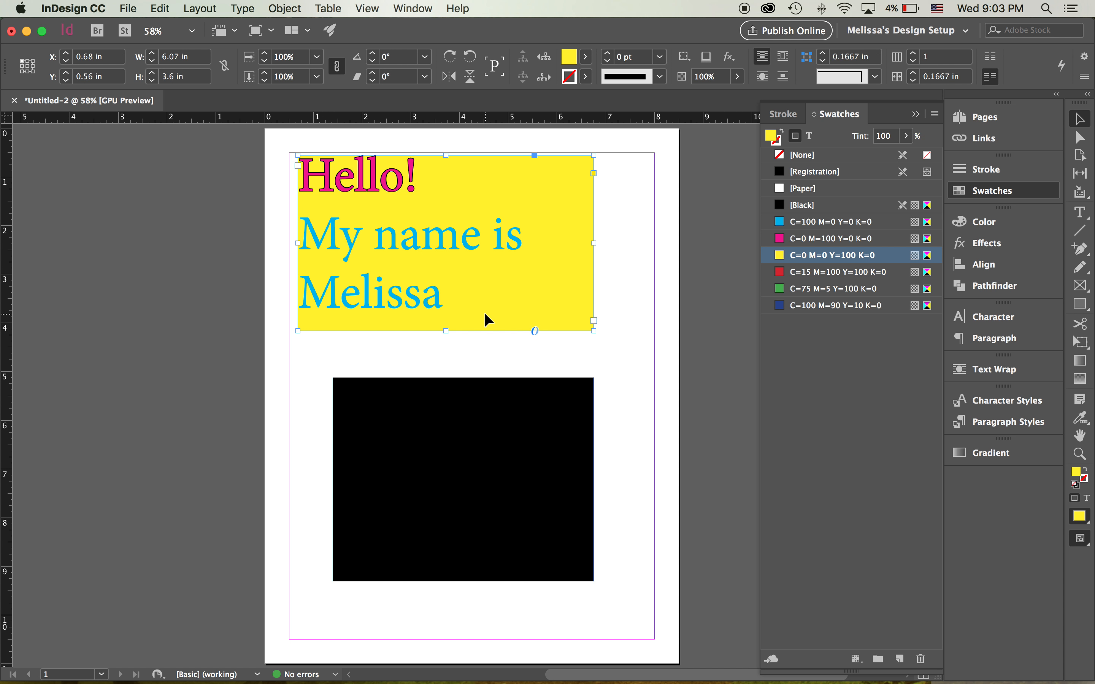
{"action": "left_click", "coordinate": [797, 157]}
Move the black rectangle up slightly to about Y 4.78 in and fill it with yellow C=0 M=0 Y=100 K=0
{"action": "left_click", "coordinate": [470, 489]}
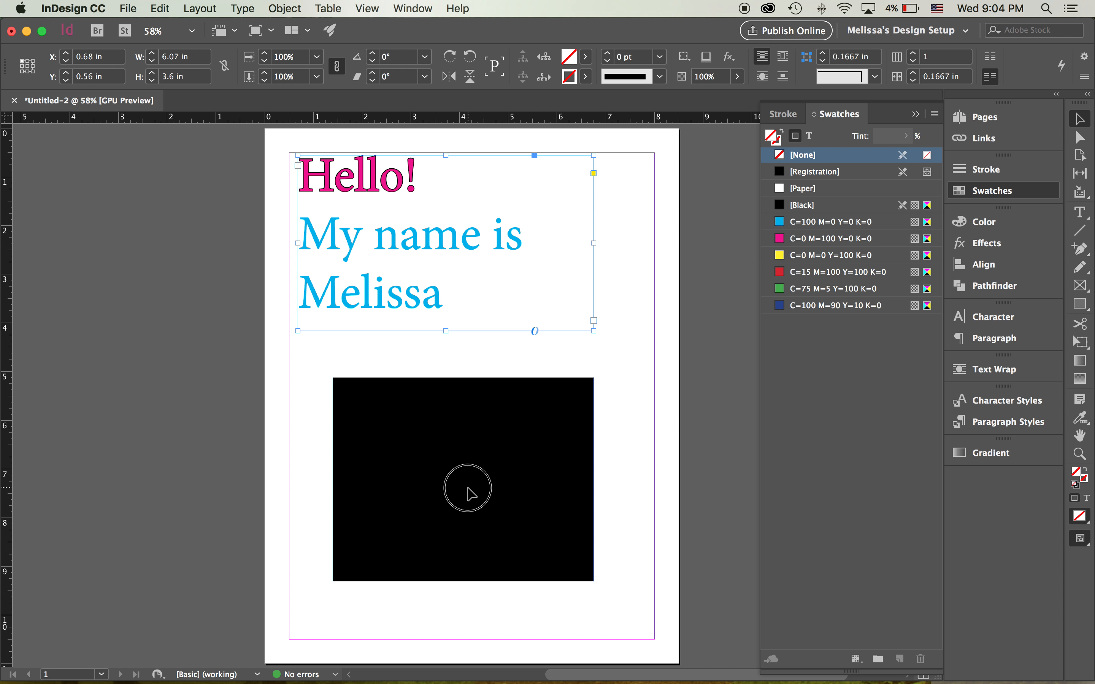
{"action": "left_click_drag", "start_coordinate": [470, 489], "coordinate": [470, 477]}
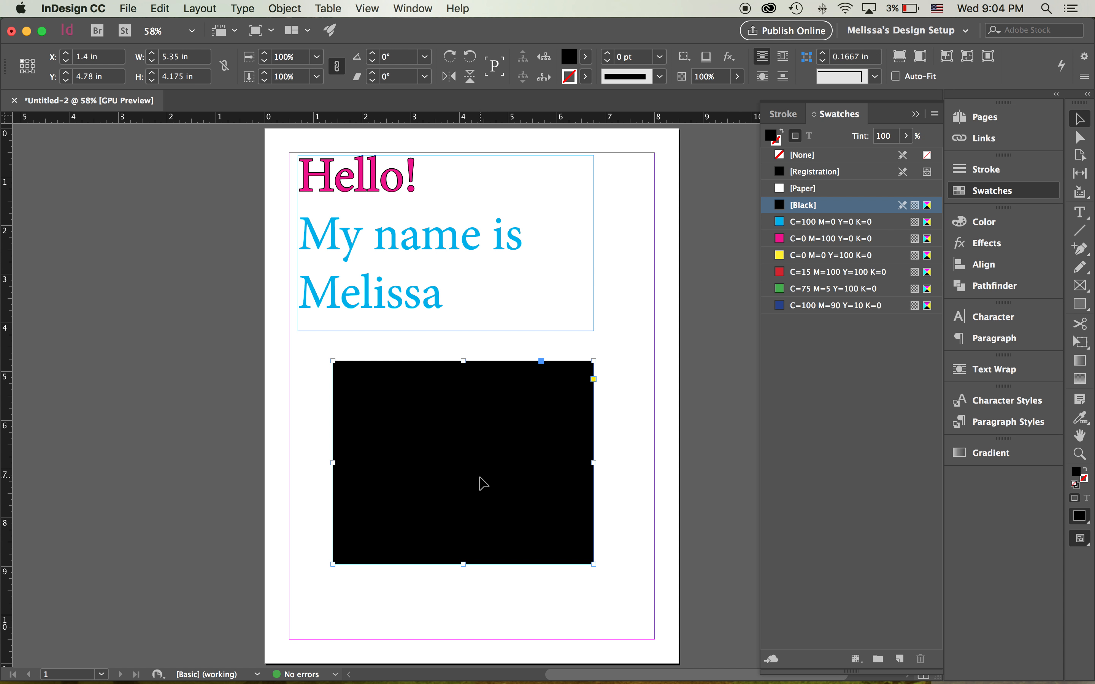
{"action": "left_click", "coordinate": [800, 257]}
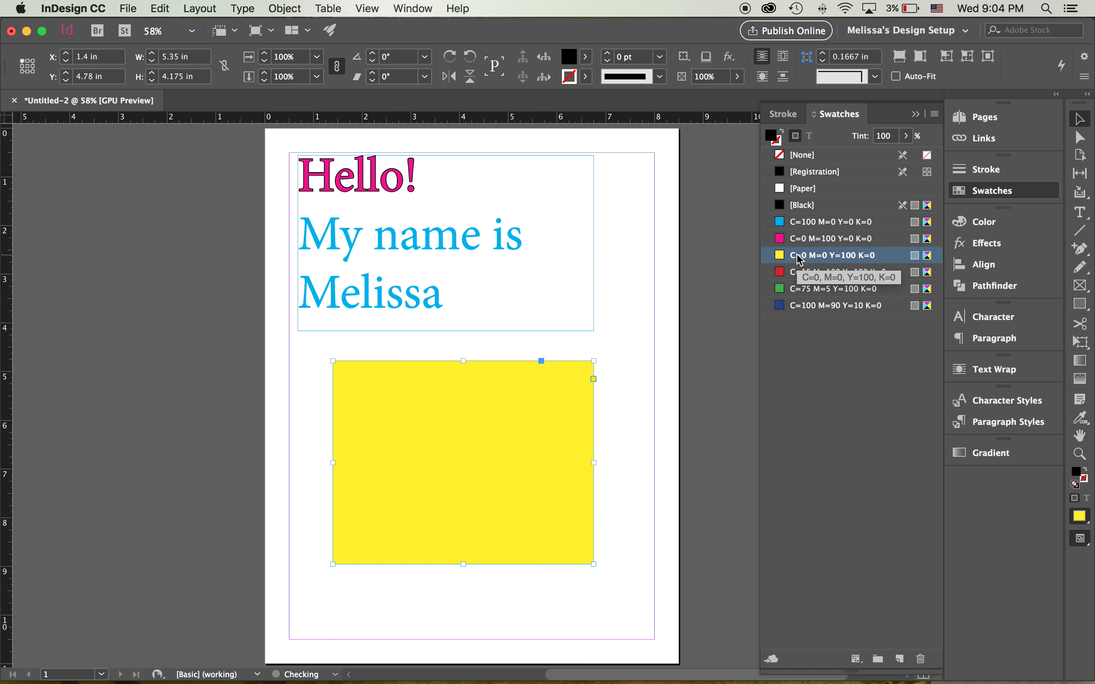
Give the yellow rectangle a cyan stroke using the swatch C=100 M=0 Y=0 K=0, and deselect it
{"action": "left_click", "coordinate": [779, 143]}
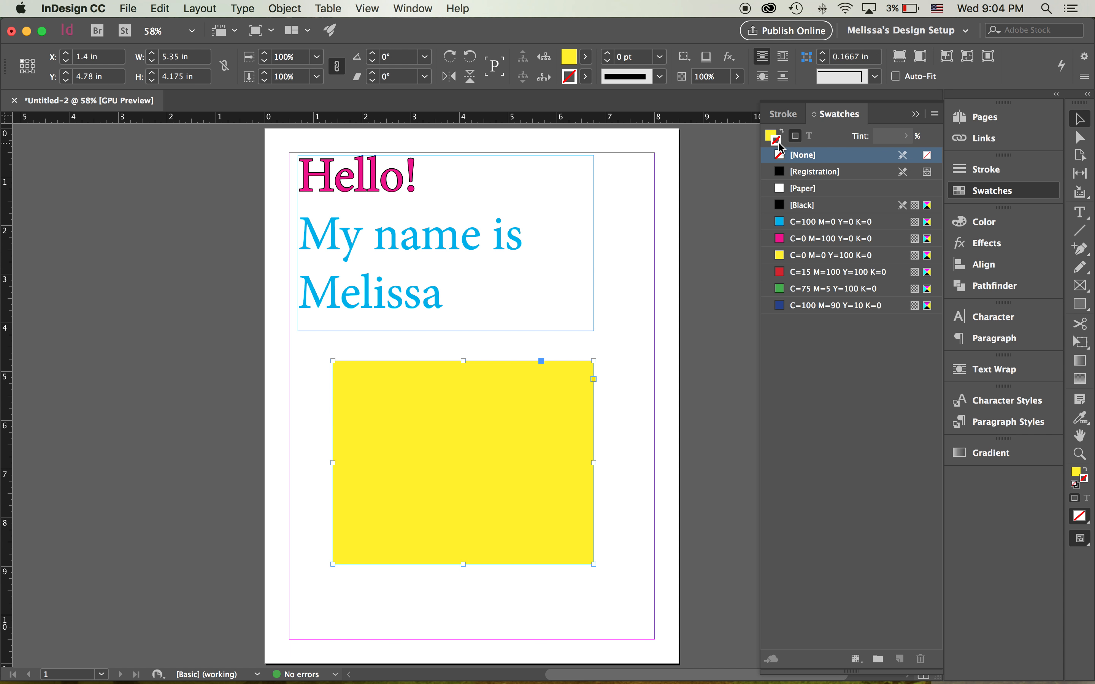
{"action": "left_click", "coordinate": [785, 221]}
{"action": "left_click", "coordinate": [631, 253]}
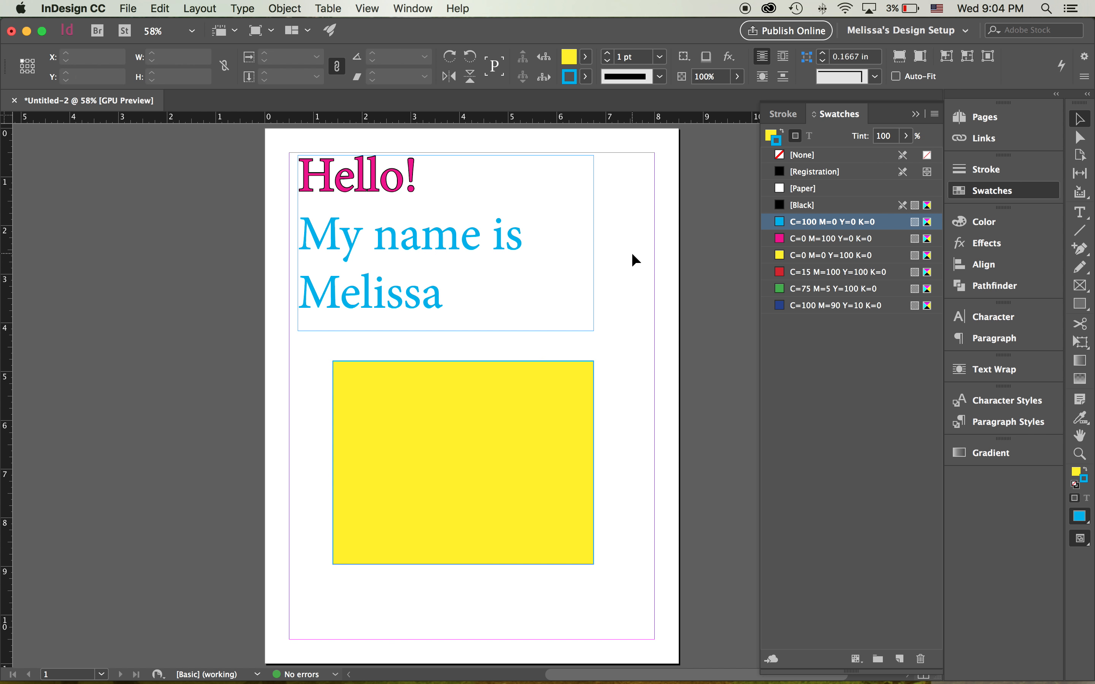
Move the text frame to about X 1.82 in, Y 3.775 in, overlapping the yellow rectangle, and bring it to the front
{"action": "left_click_drag", "start_coordinate": [392, 195], "coordinate": [434, 403]}
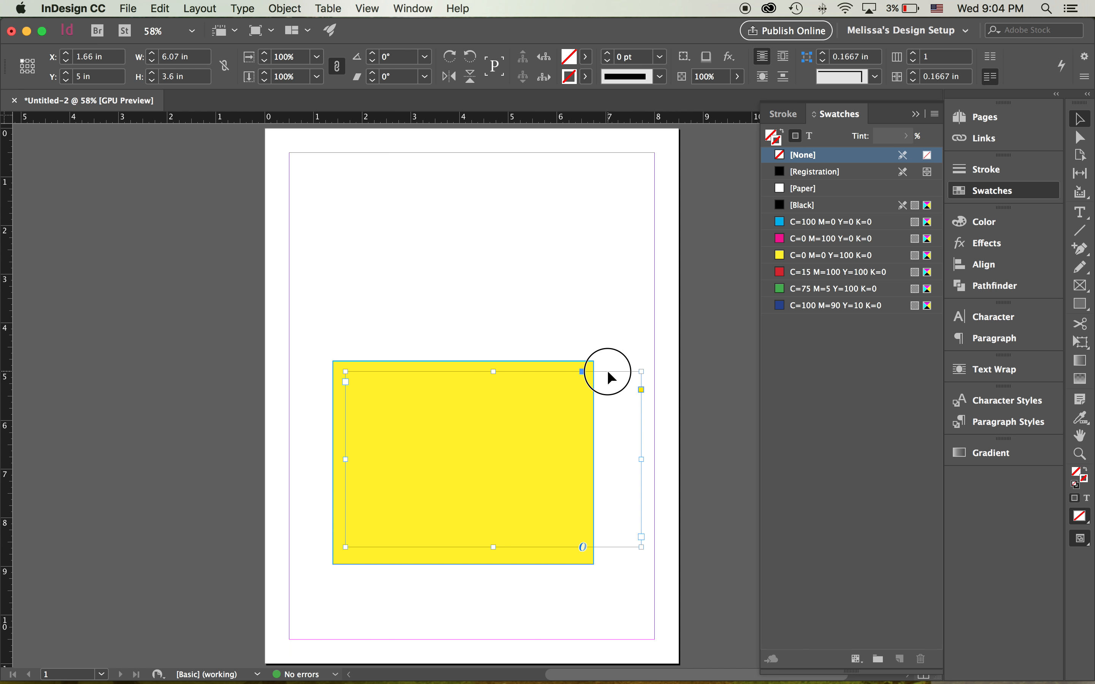
{"action": "left_click_drag", "start_coordinate": [608, 373], "coordinate": [612, 311]}
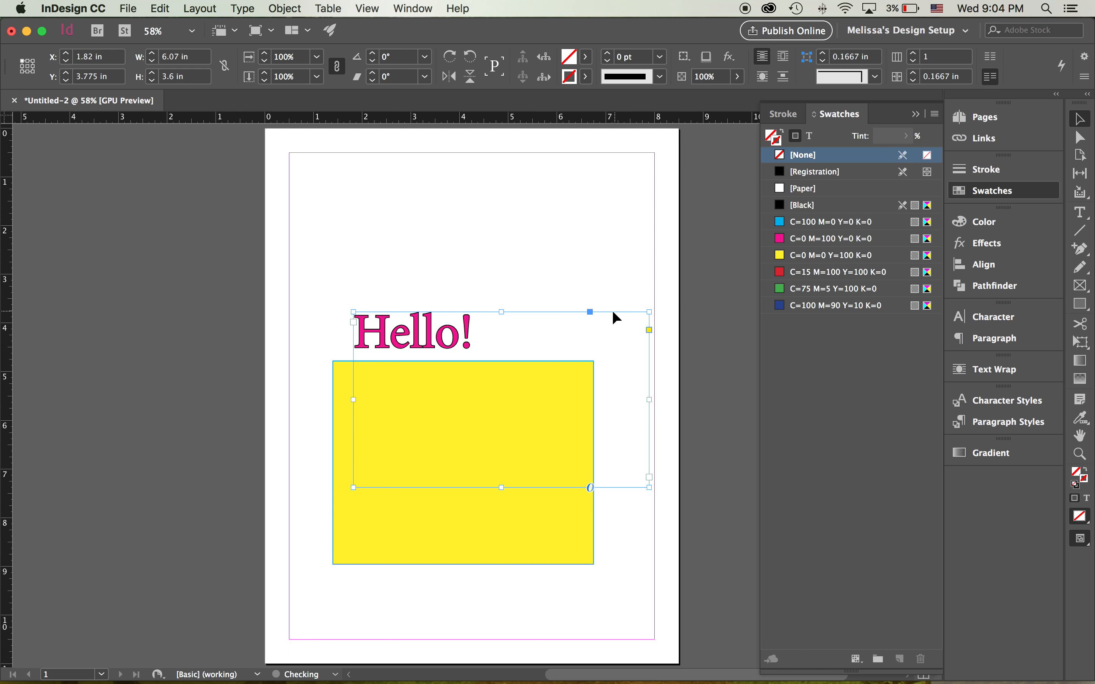
{"action": "right_click", "coordinate": [419, 339]}
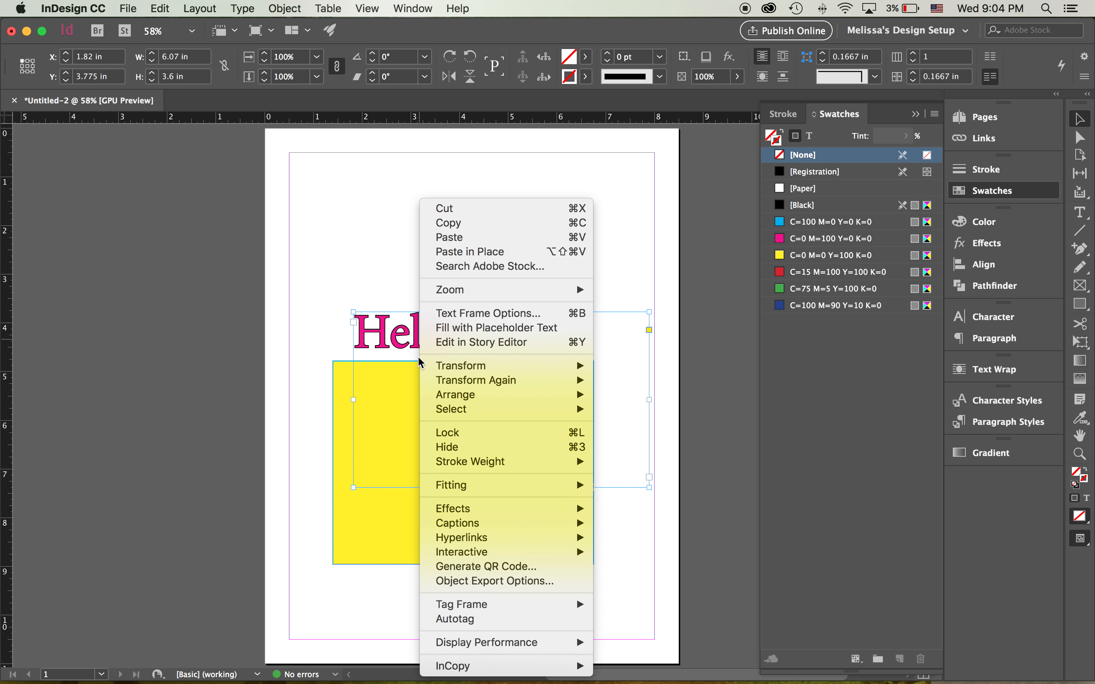
{"action": "mouse_move", "coordinate": [456, 398]}
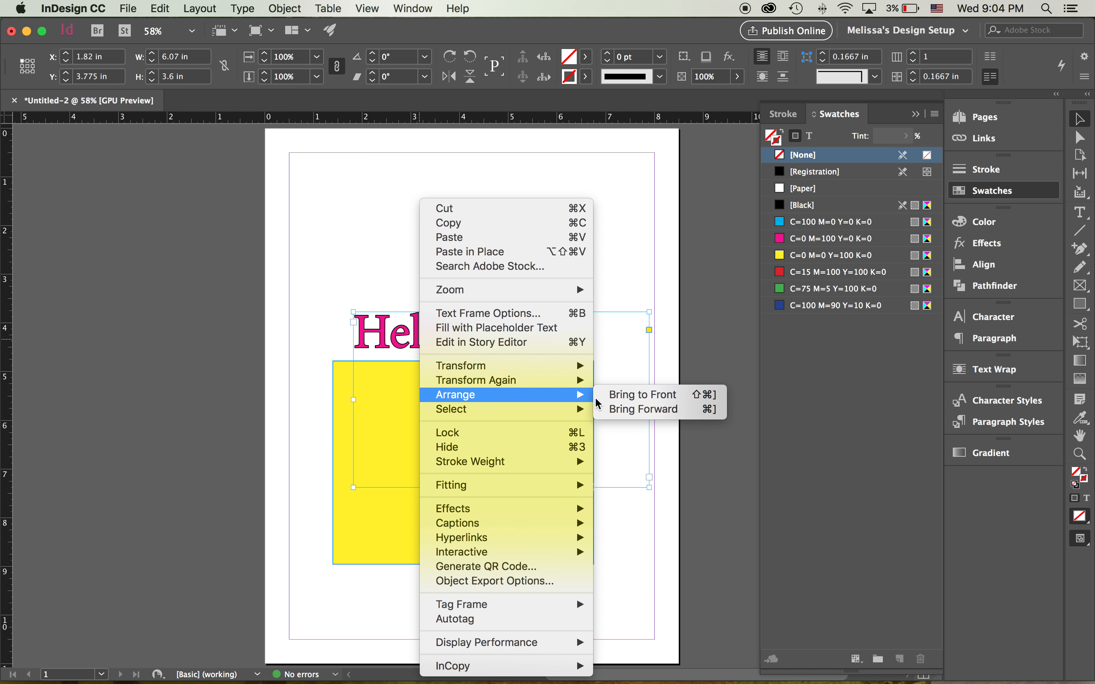
{"action": "left_click", "coordinate": [620, 399]}
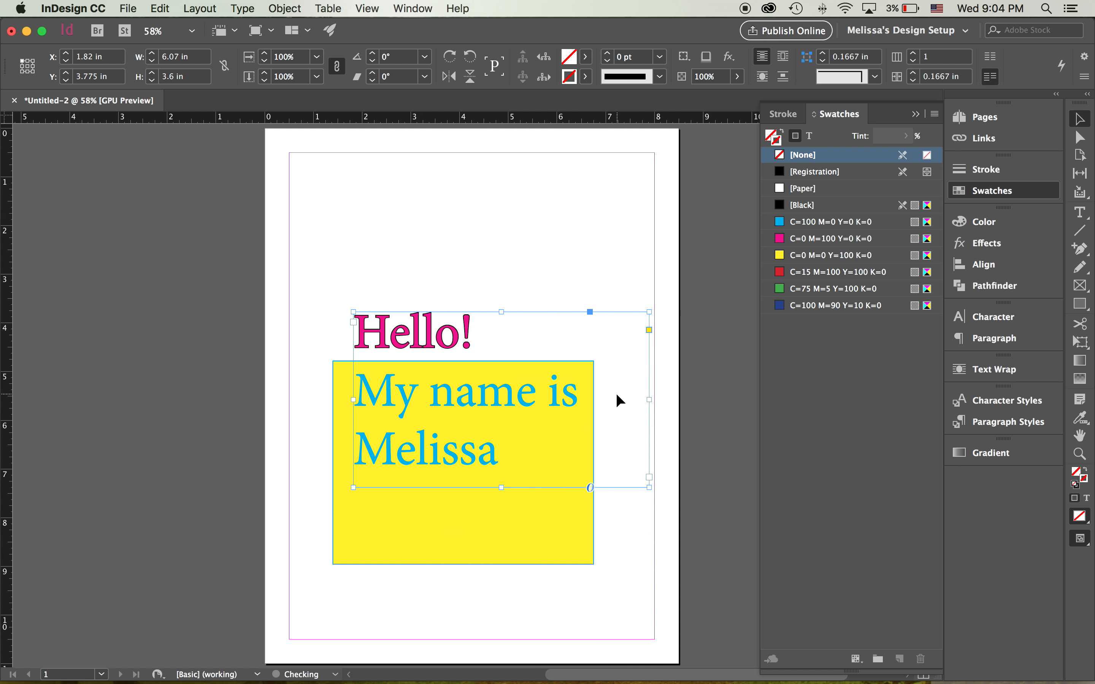
{"action": "left_click", "coordinate": [455, 281]}
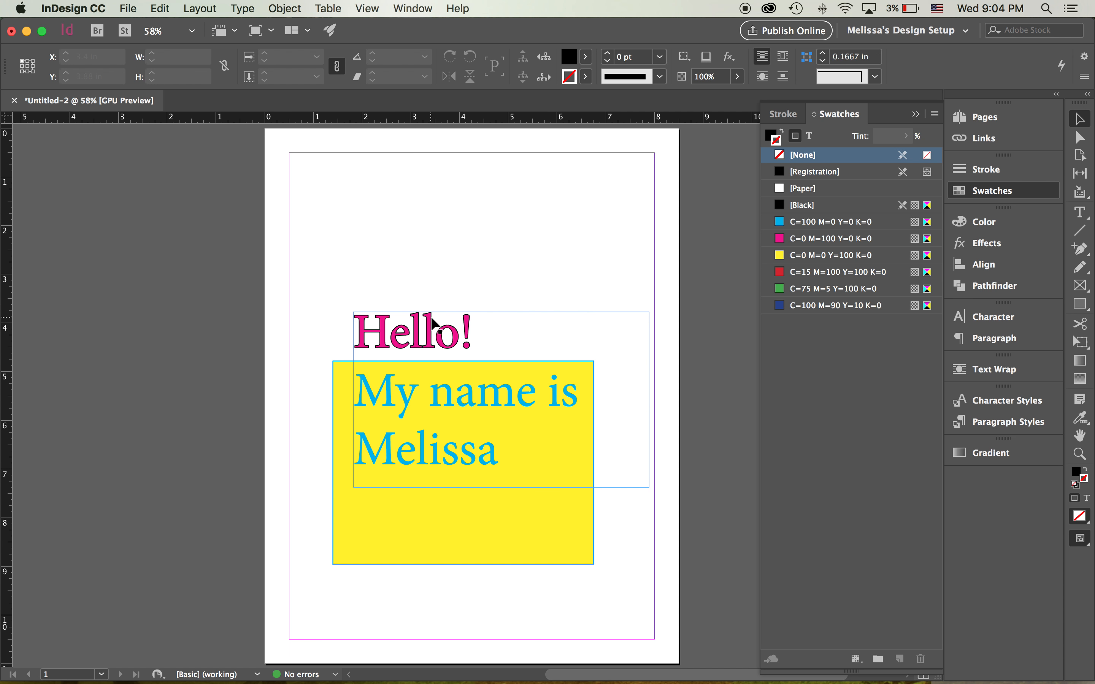
Move the text frame down onto the yellow rectangle at about X 1.73 in, Y 5.07 in, and narrow it to about 4.7 in wide
{"action": "left_click_drag", "start_coordinate": [429, 320], "coordinate": [436, 390]}
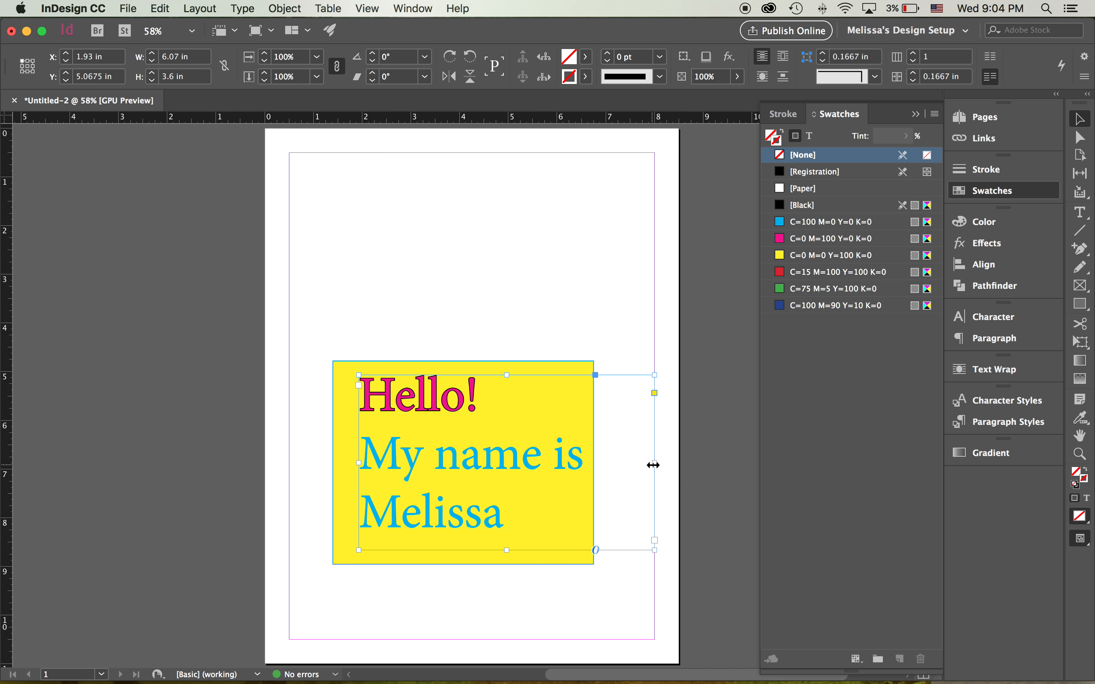
{"action": "left_click_drag", "start_coordinate": [653, 467], "coordinate": [570, 461]}
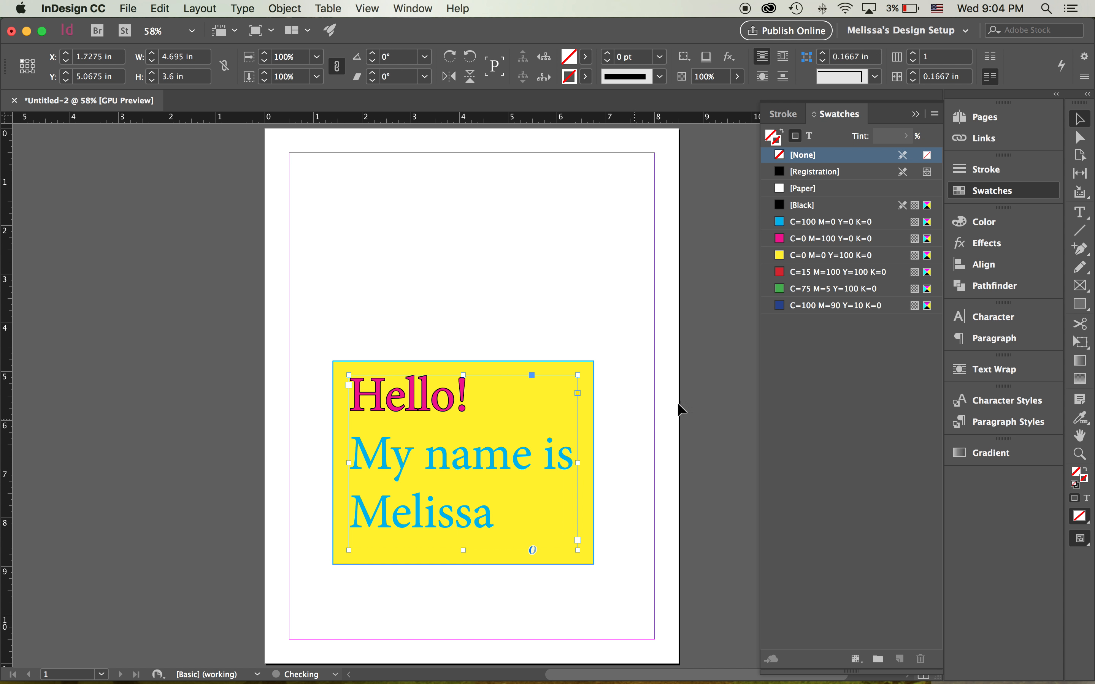
Center-align all the text in the frame, keep the frame centred within the yellow rectangle, and deselect it
{"action": "left_click", "coordinate": [994, 338]}
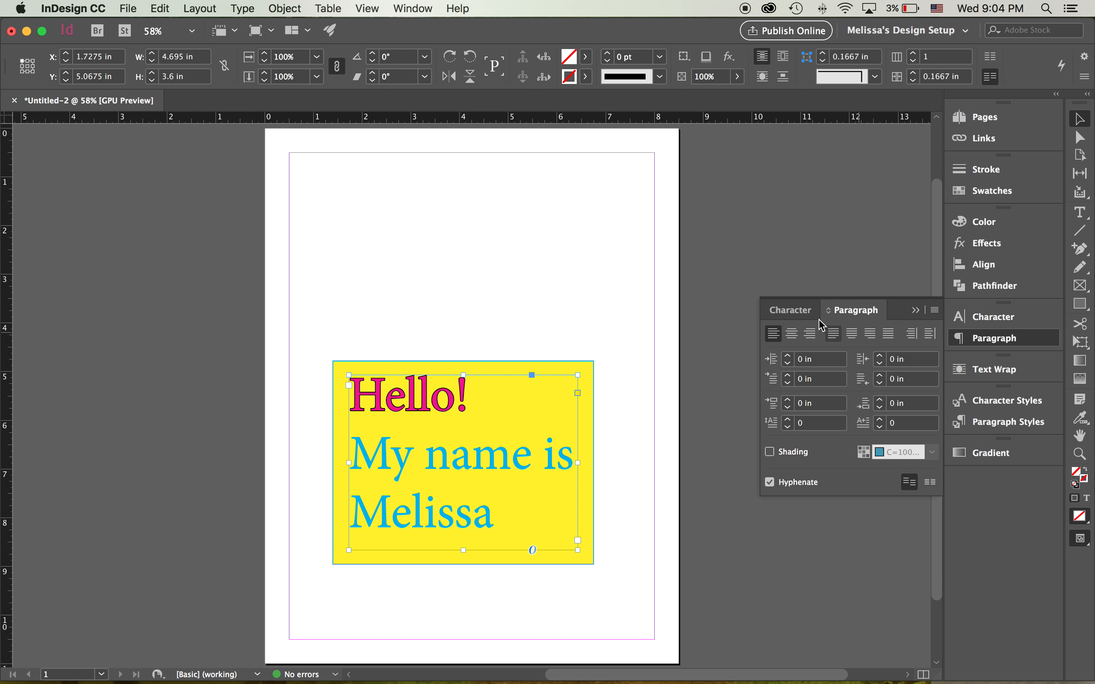
{"action": "left_click", "coordinate": [793, 335]}
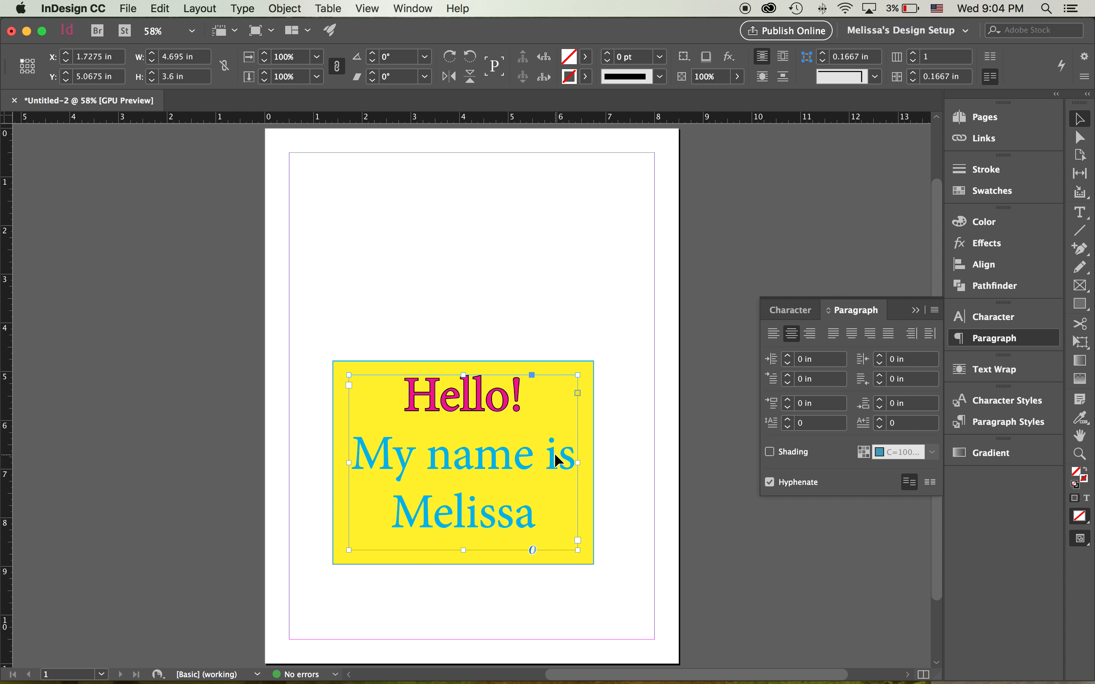
{"action": "left_click_drag", "start_coordinate": [550, 457], "coordinate": [549, 460]}
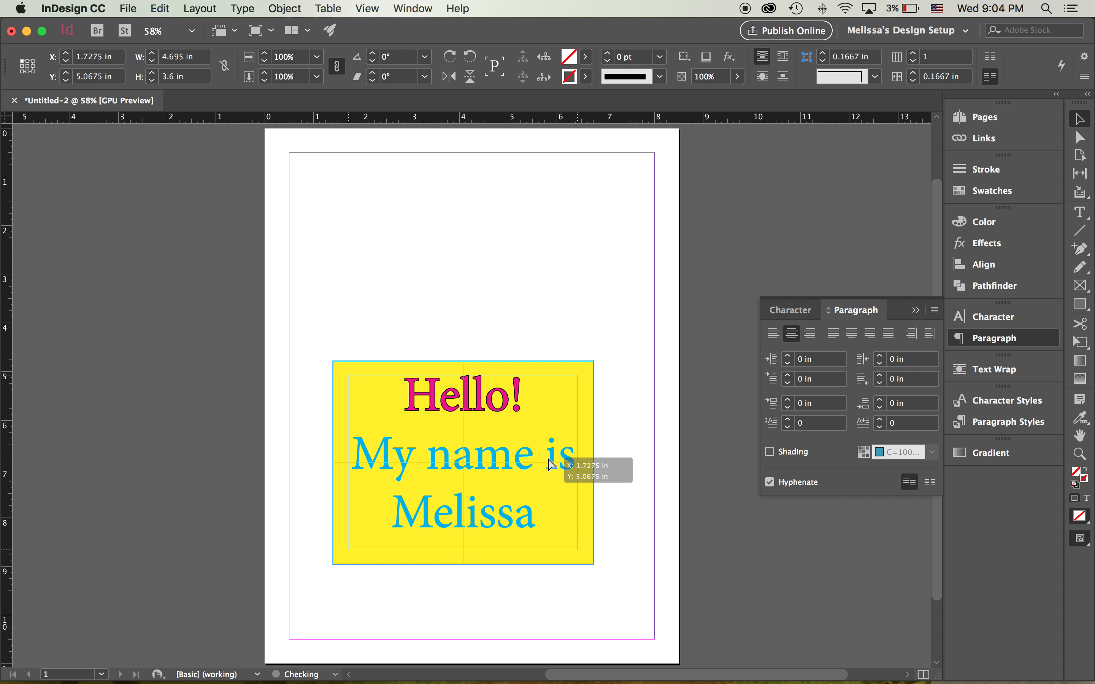
{"action": "left_click_drag", "start_coordinate": [548, 460], "coordinate": [550, 460]}
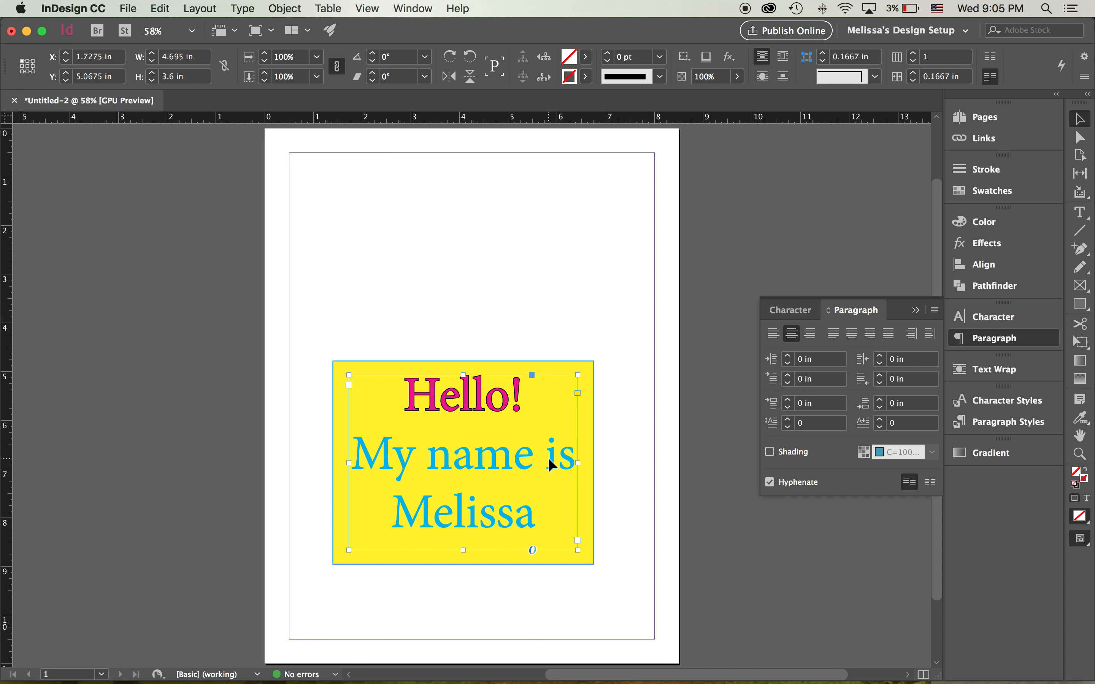
{"action": "left_click", "coordinate": [614, 410]}
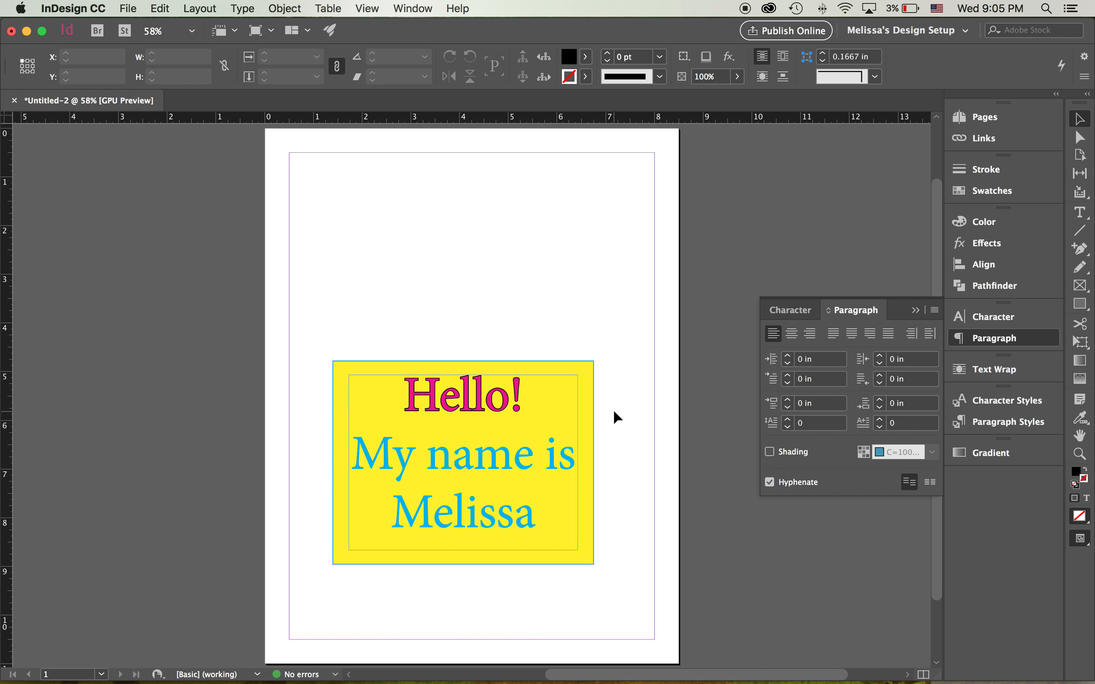